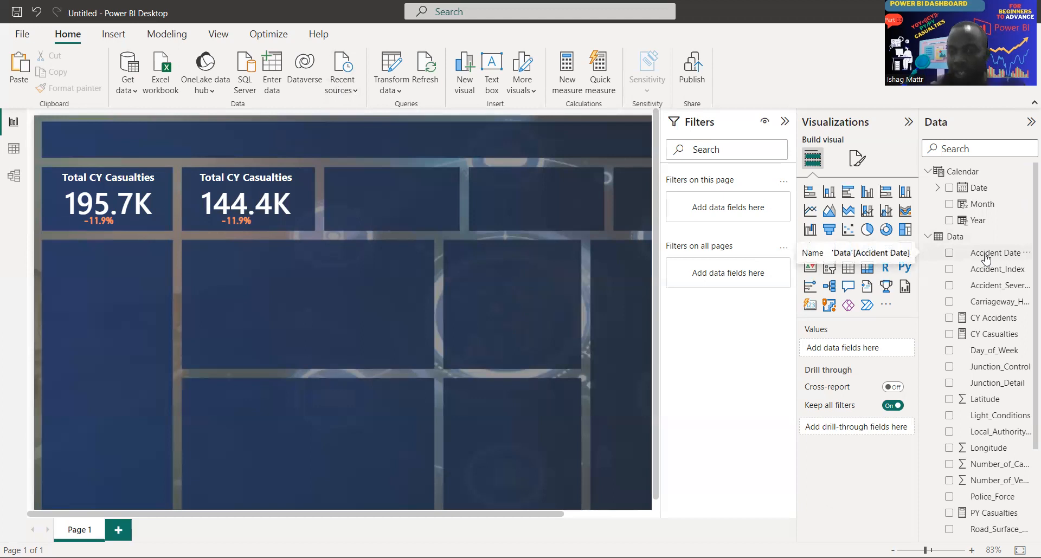
Create a new measure in the Data table and name it PY Accidents.
{"action": "right_click", "coordinate": [985, 259]}
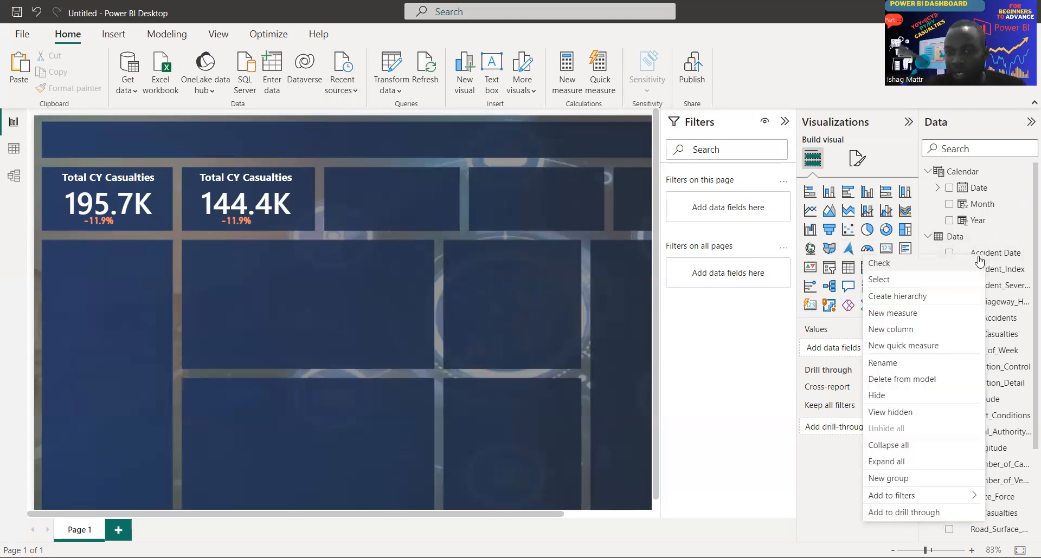
{"action": "left_click", "coordinate": [931, 319]}
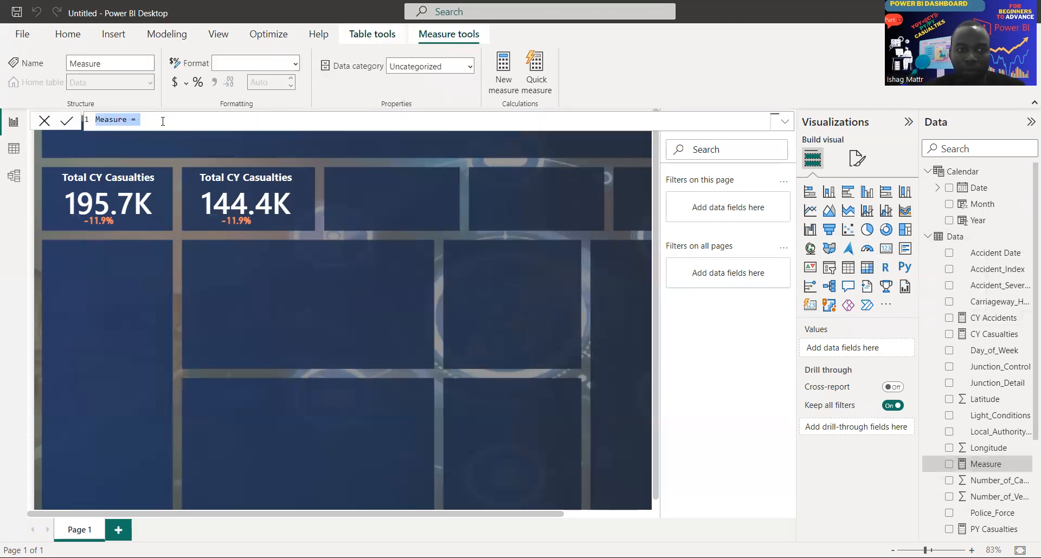
{"action": "left_click", "coordinate": [130, 119]}
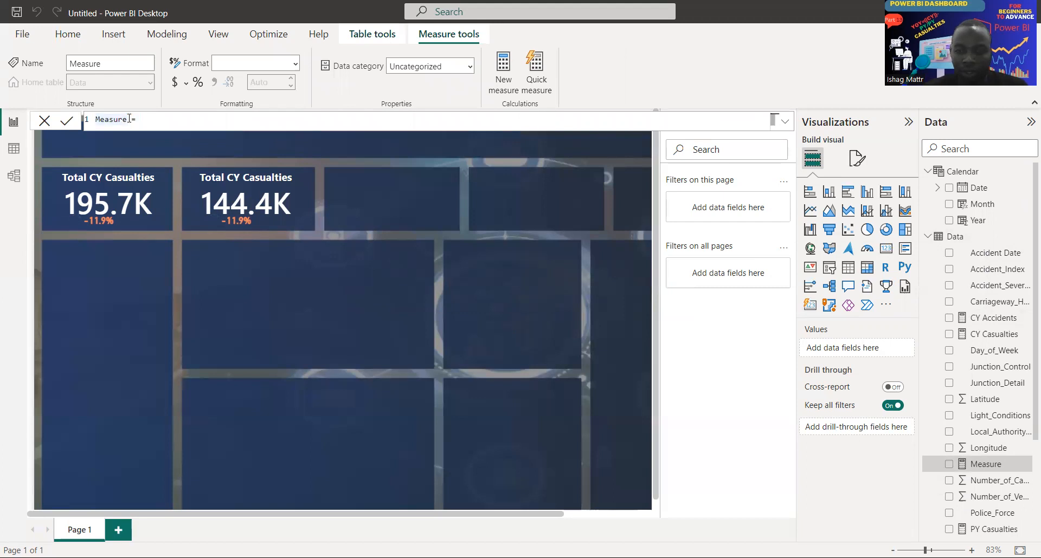
{"action": "key", "text": "BackSpace"}
{"action": "key", "text": "BackSpace"}
{"action": "key", "text": "BackSpace"}
{"action": "key", "text": "BackSpace"}
{"action": "key", "text": "BackSpace"}
{"action": "key", "text": "BackSpace"}
{"action": "key", "text": "BackSpace"}
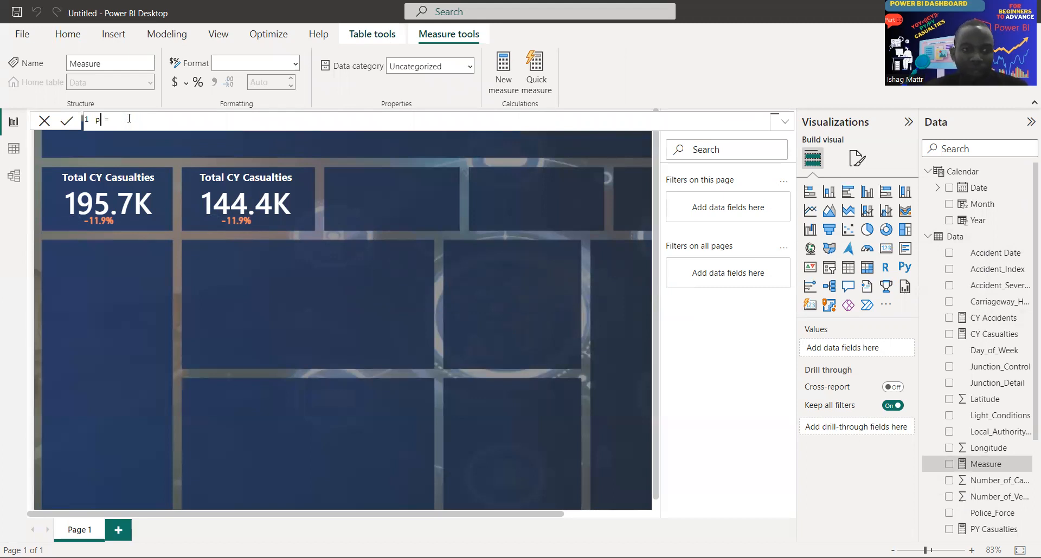
{"action": "type", "text": "PY"}
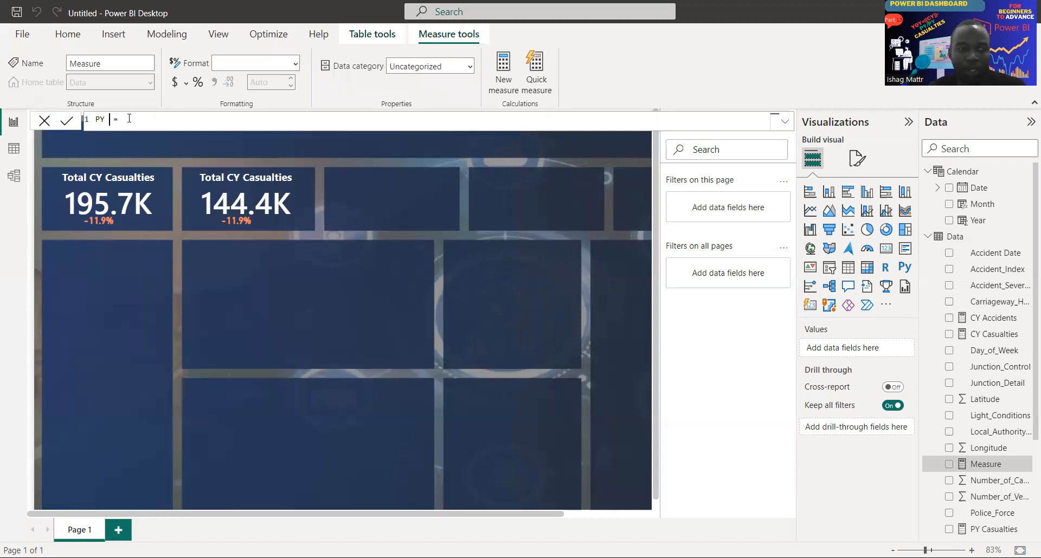
{"action": "type", "text": " A "}
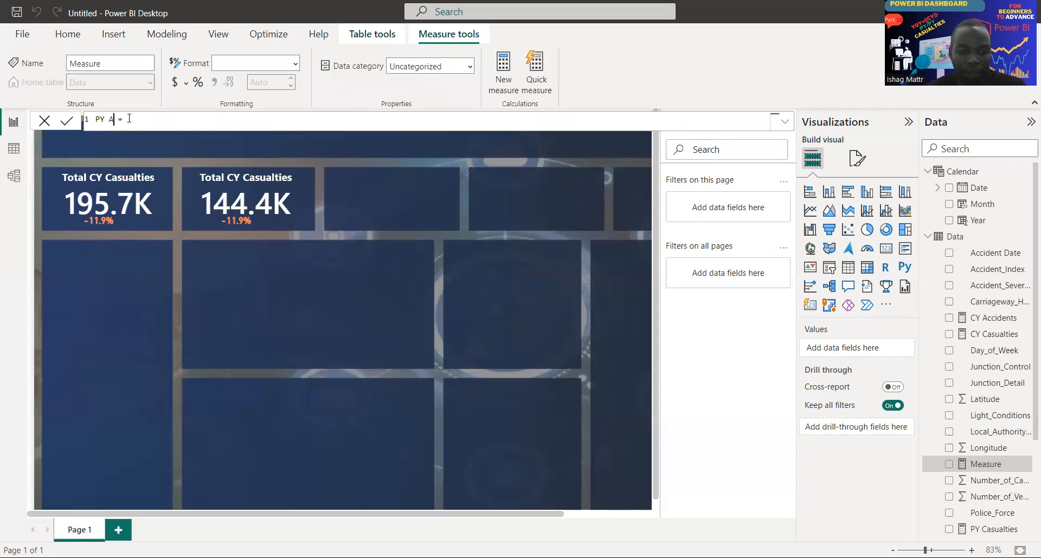
{"action": "type", "text": "cc"}
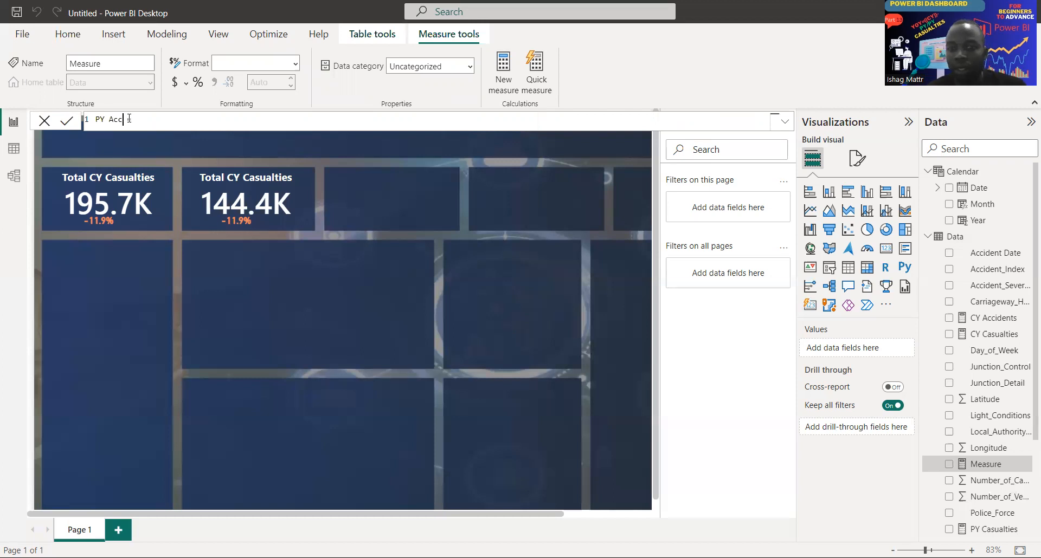
{"action": "type", "text": "idents"}
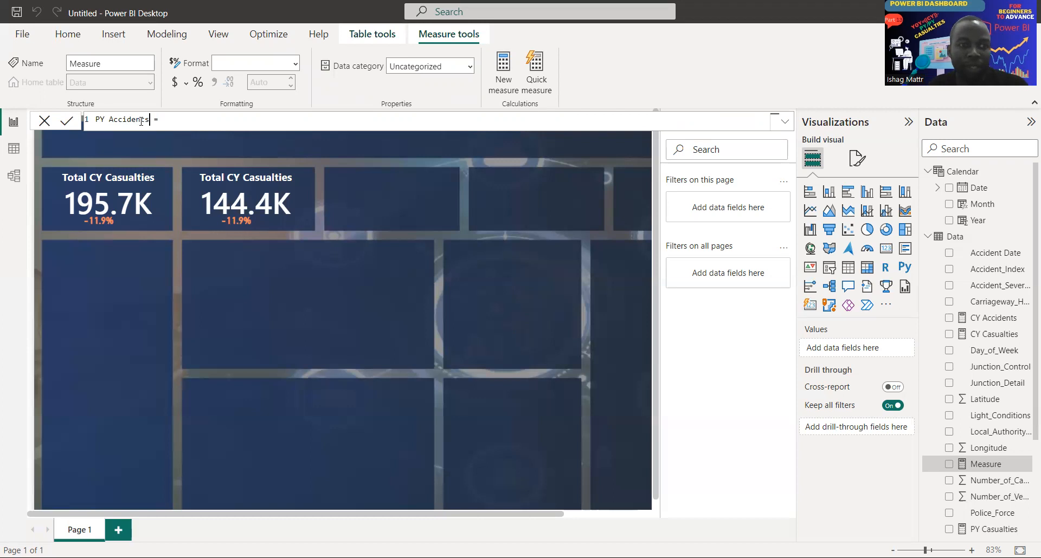
Begin the PY Accidents formula with CALCULATE, using COUNT(Data[Accident_Index]) as its expression.
{"action": "left_click", "coordinate": [174, 119]}
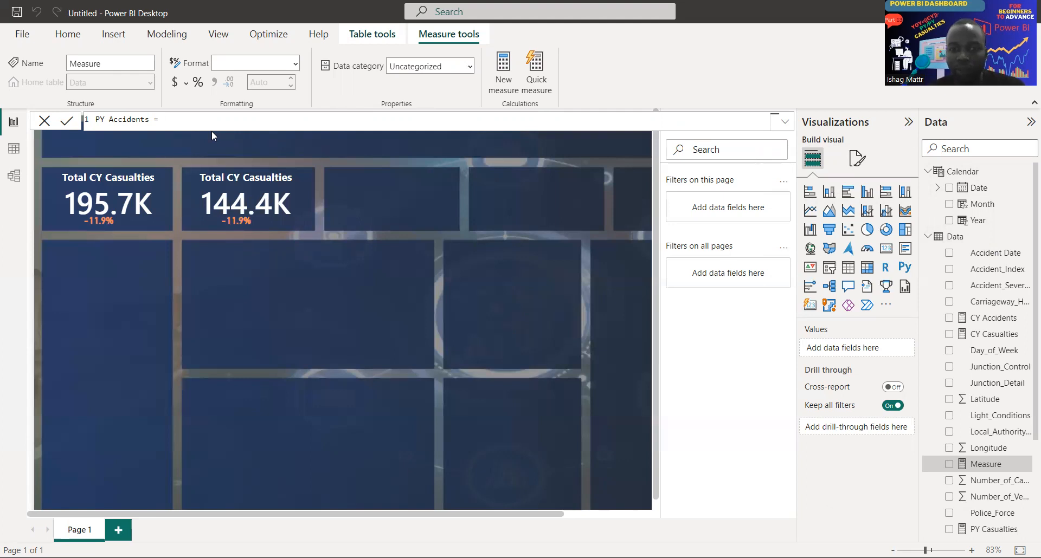
{"action": "type", "text": "c"}
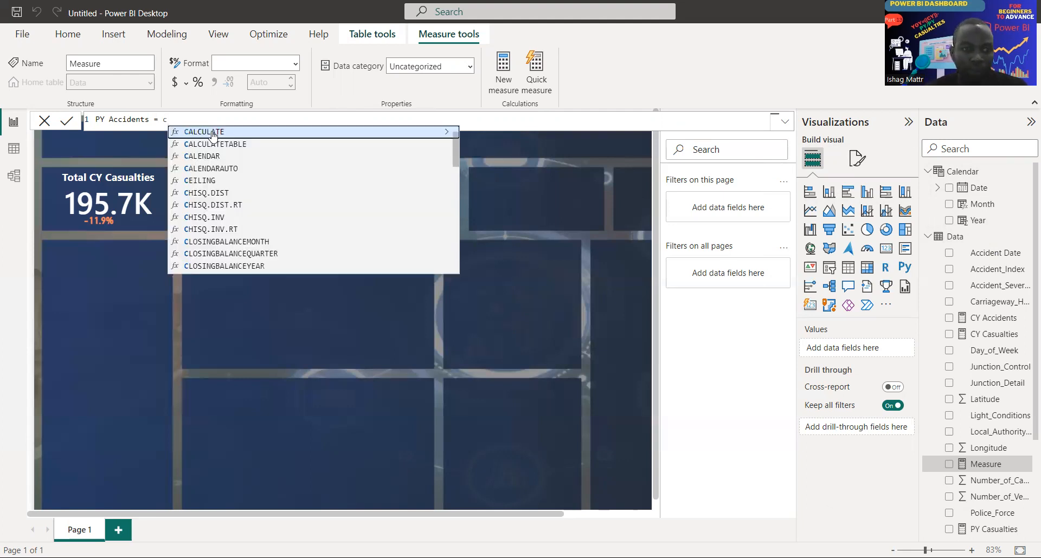
{"action": "left_click", "coordinate": [213, 134]}
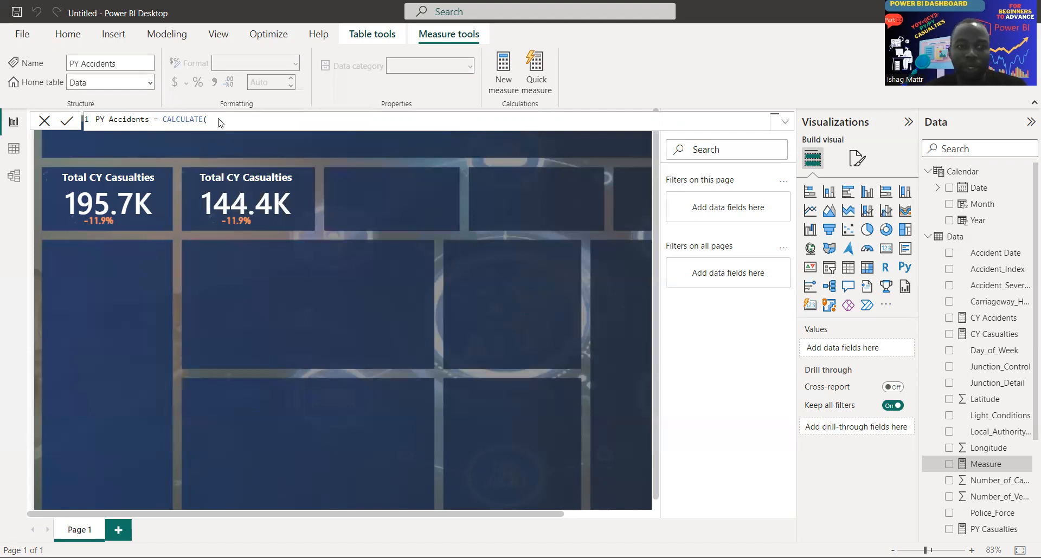
{"action": "type", "text": ")"}
{"action": "key", "text": "Return"}
{"action": "key", "text": "BackSpace"}
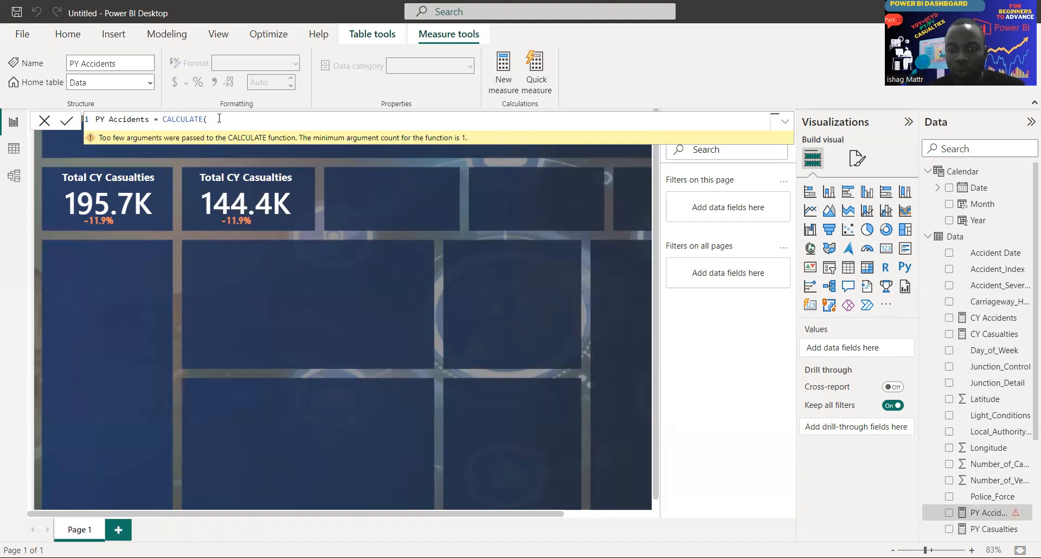
{"action": "type", "text": "co"}
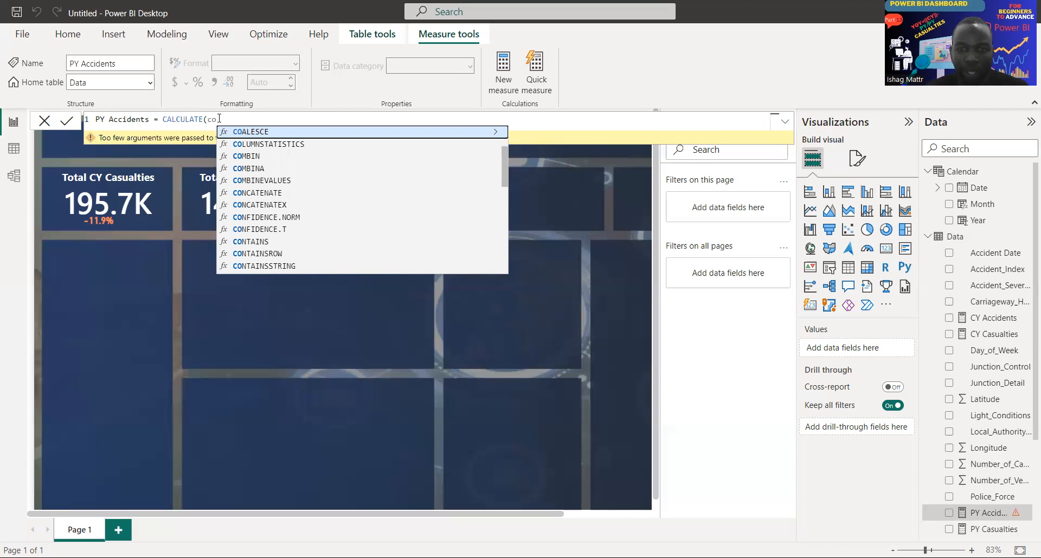
{"action": "type", "text": "un"}
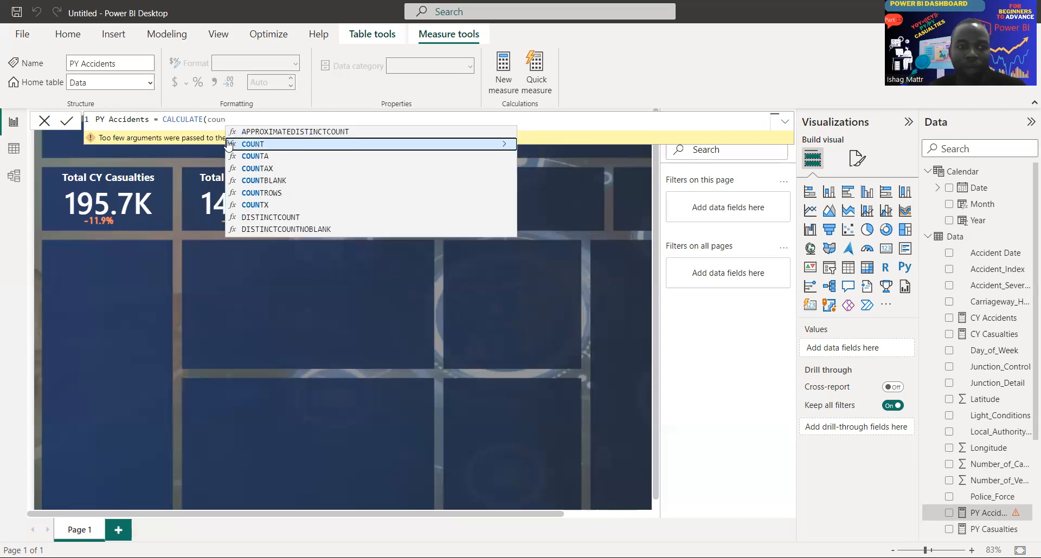
{"action": "left_click", "coordinate": [258, 144]}
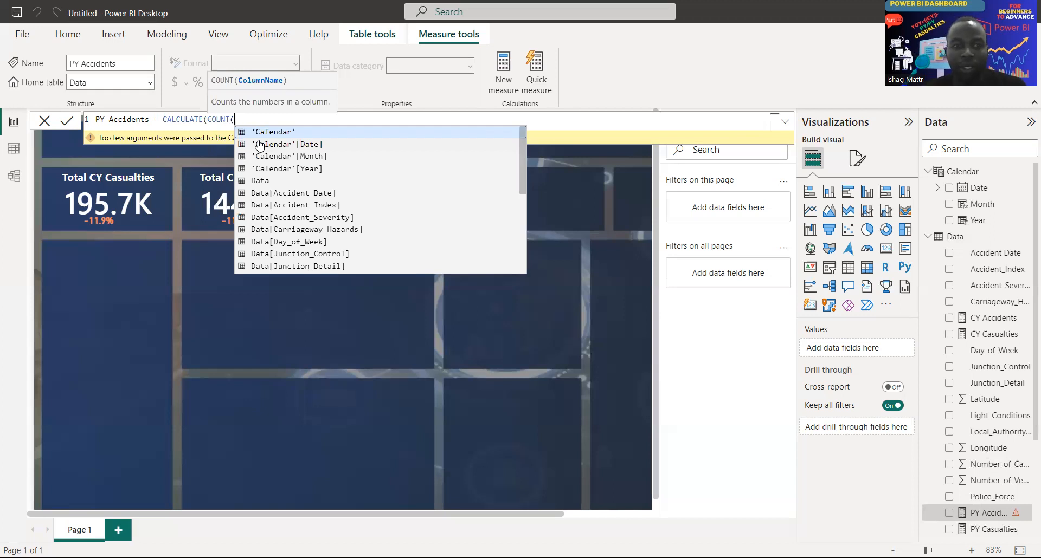
{"action": "left_click", "coordinate": [302, 206]}
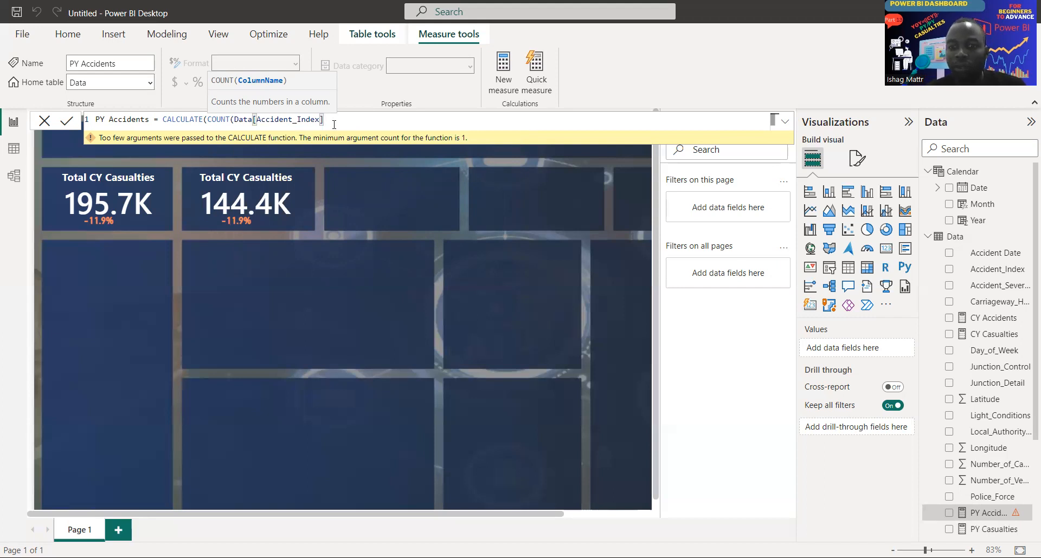
{"action": "type", "text": ")"}
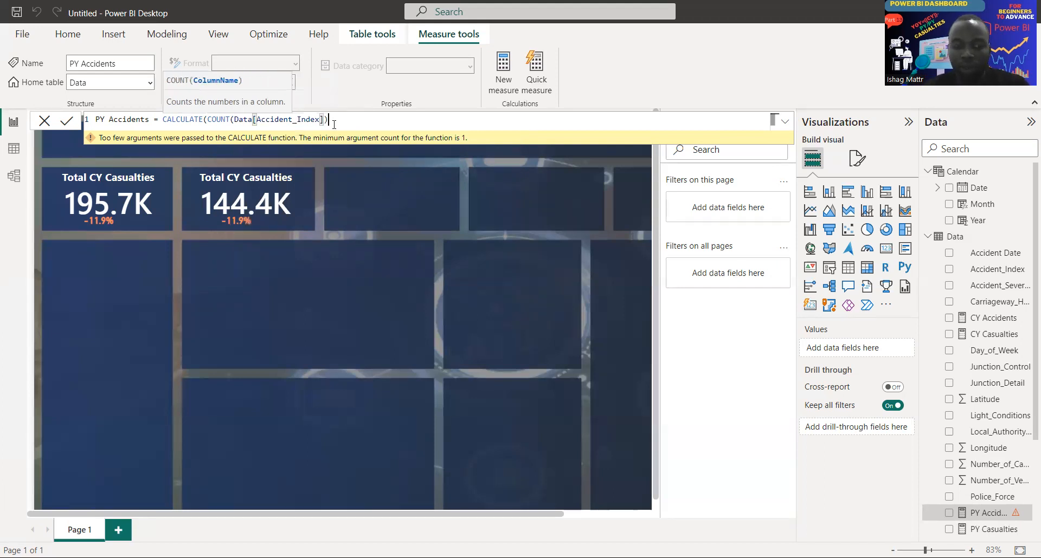
Add SAMEPERIODLASTYEAR('Calendar'[Date]) as the CALCULATE filter, close the formula and commit the measure.
{"action": "type", "text": ","}
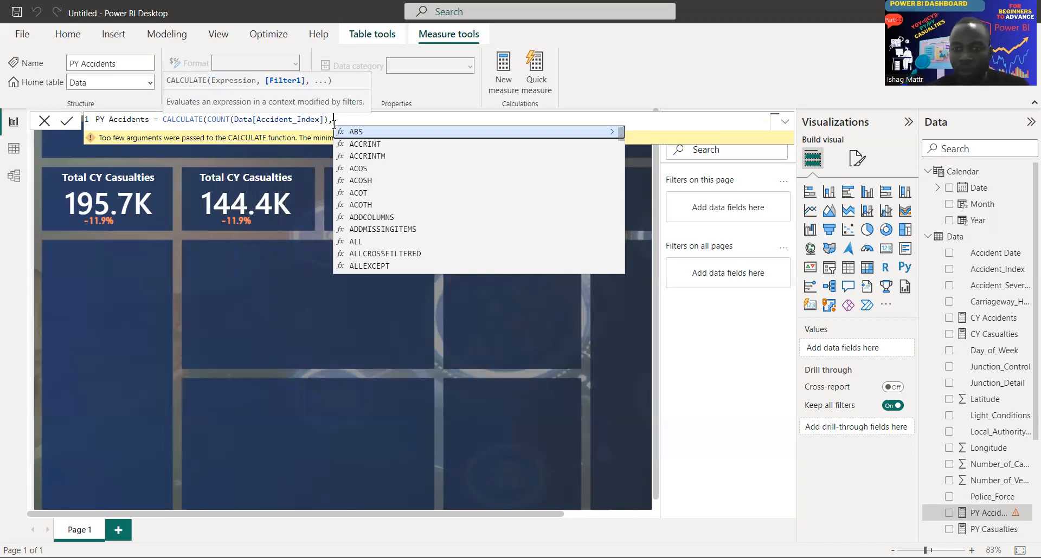
{"action": "type", "text": "s"}
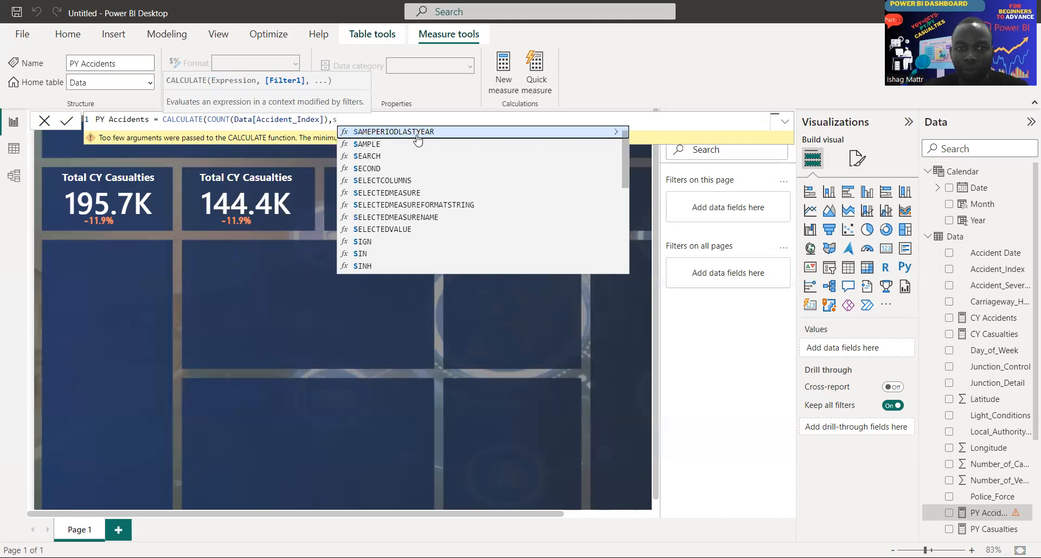
{"action": "key", "text": "Tab"}
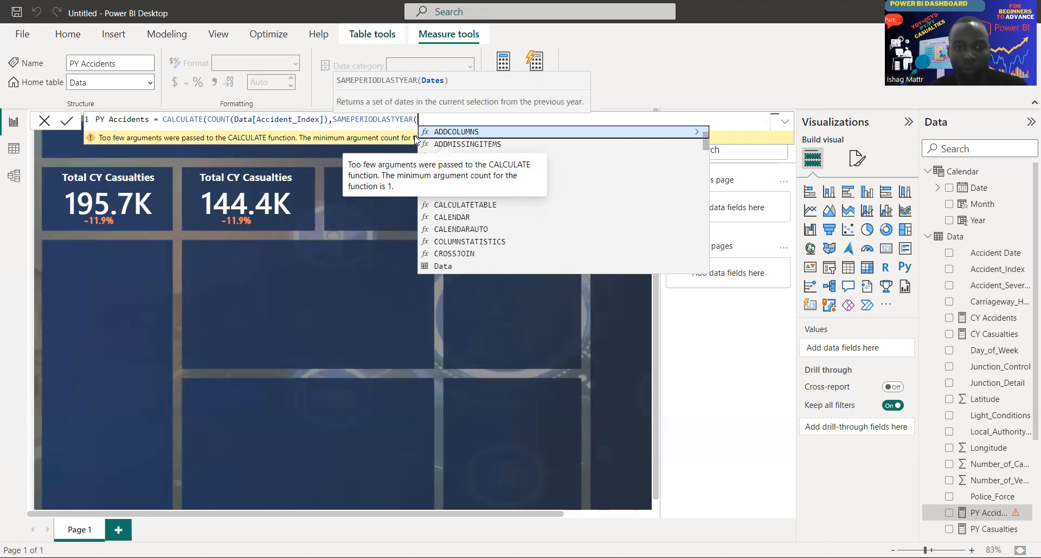
{"action": "type", "text": "c"}
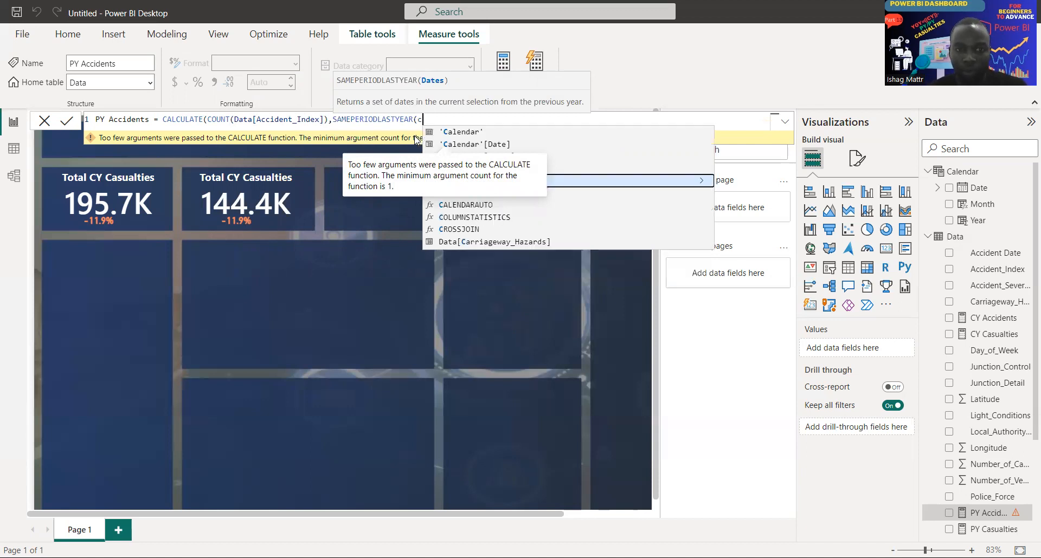
{"action": "left_click", "coordinate": [470, 144]}
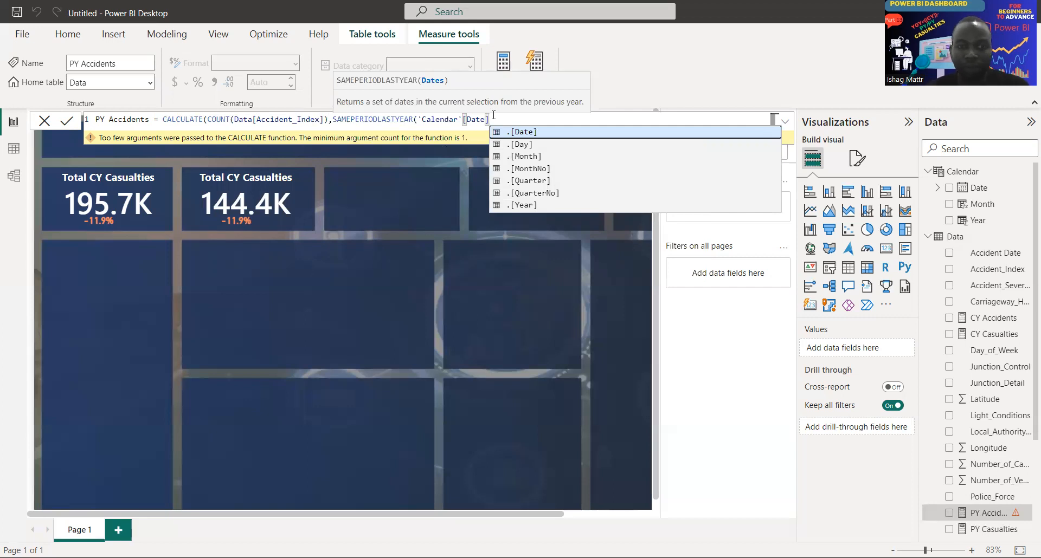
{"action": "type", "text": "))"}
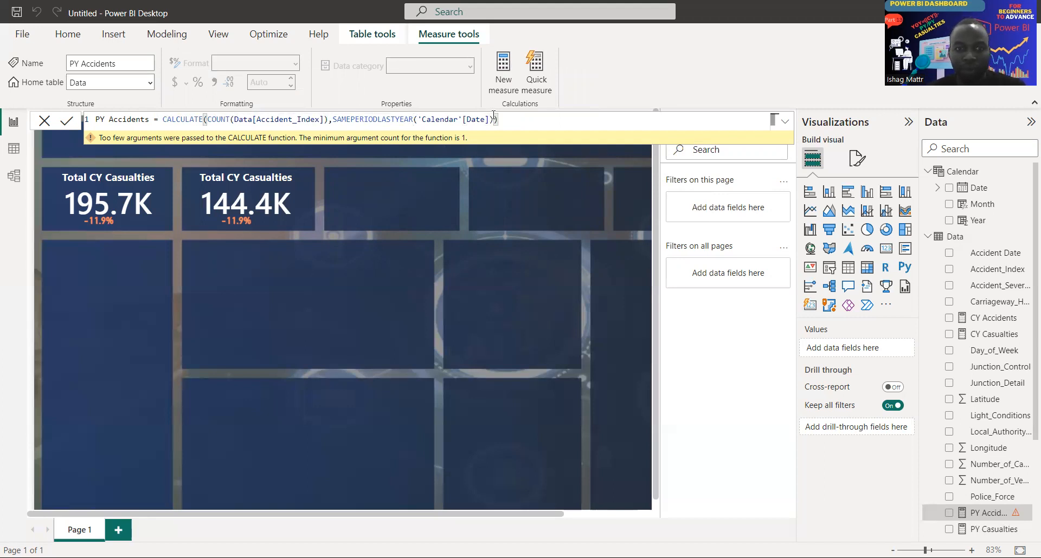
{"action": "key", "text": "Return"}
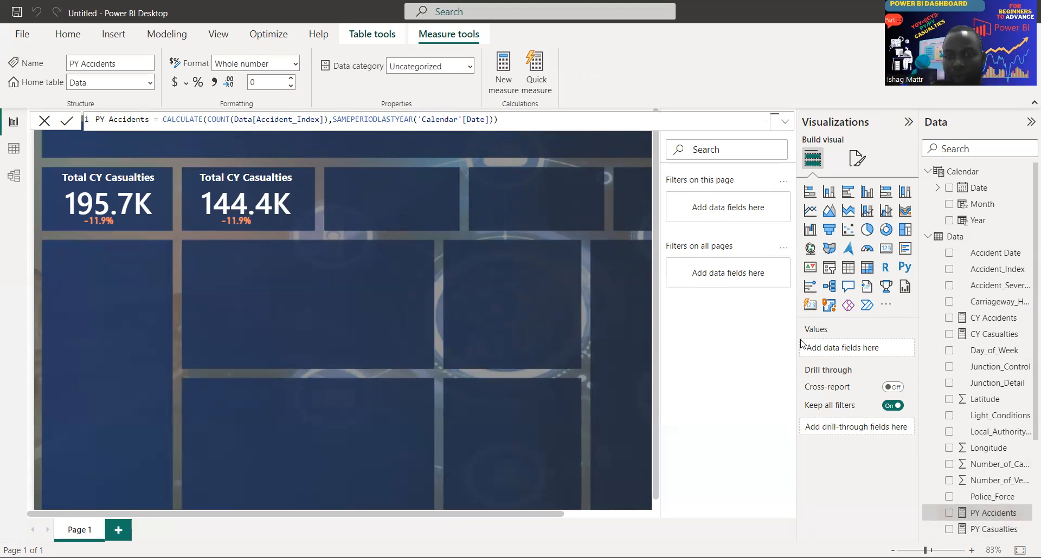
Replace the YOY Casualties field with PY Accidents in the small card beneath the 144.4K value.
{"action": "left_click", "coordinate": [247, 223]}
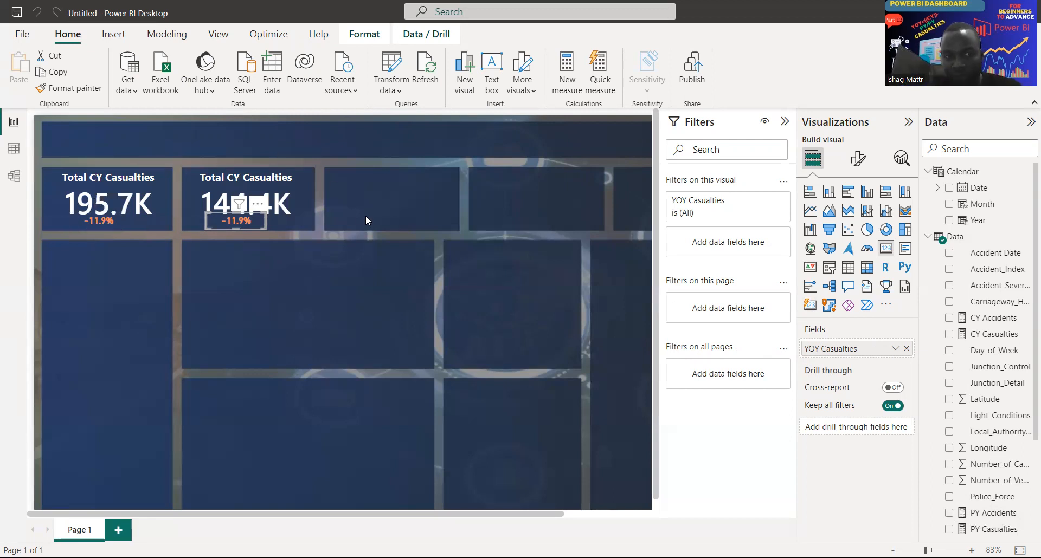
{"action": "left_click", "coordinate": [907, 350]}
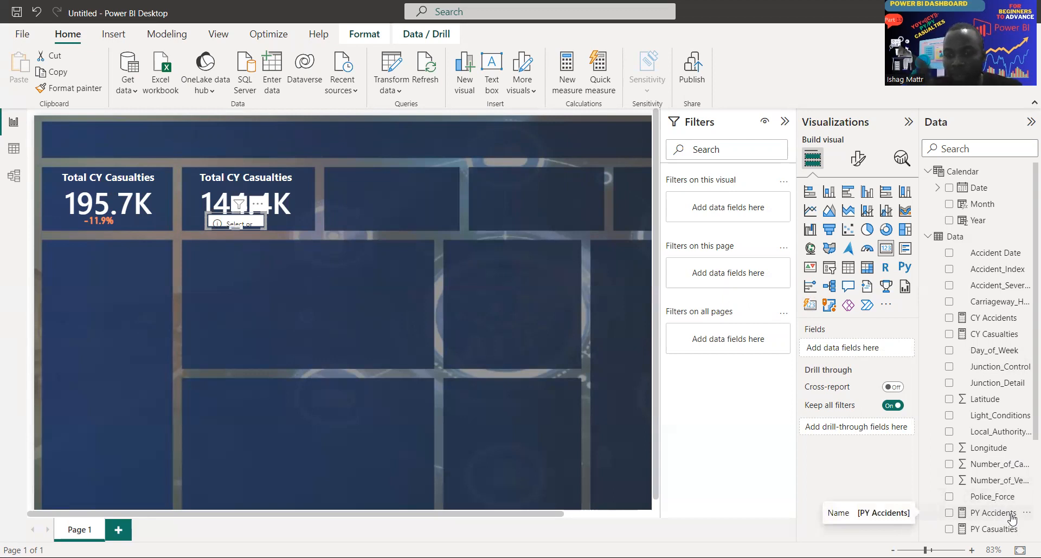
{"action": "left_click_drag", "start_coordinate": [1011, 518], "coordinate": [877, 352]}
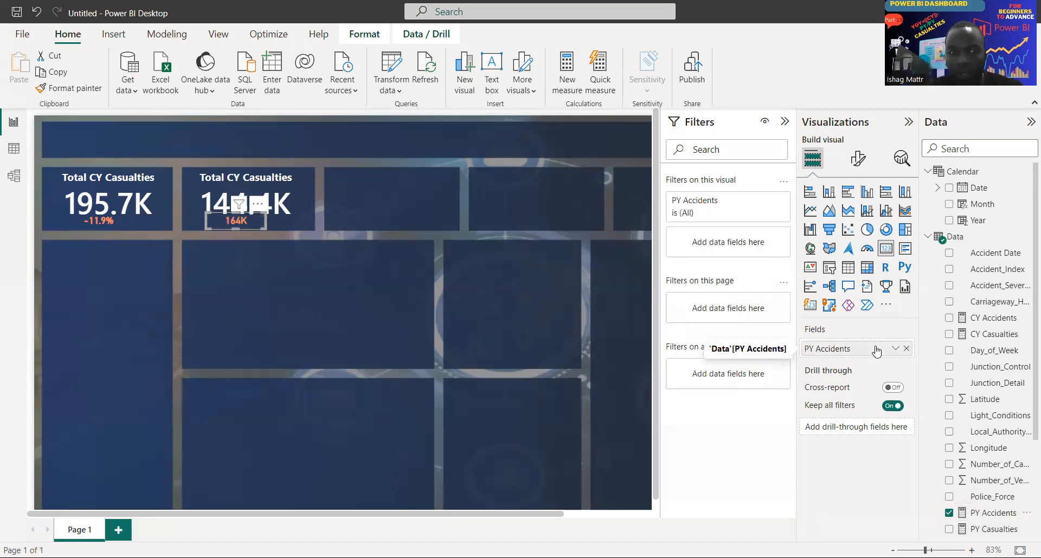